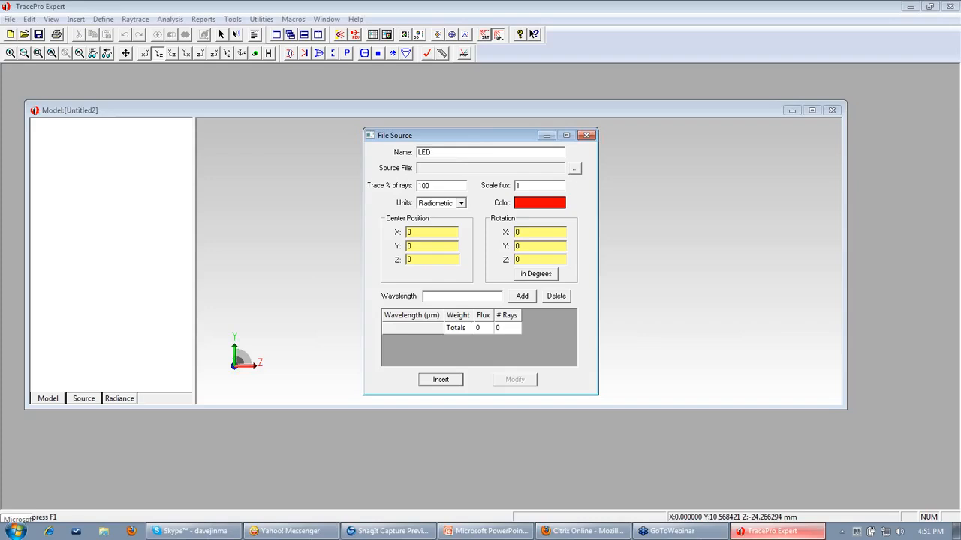
Load the Osram LW W5AM blue_100k .RAY file into the LED file source.
{"action": "left_click", "coordinate": [575, 168]}
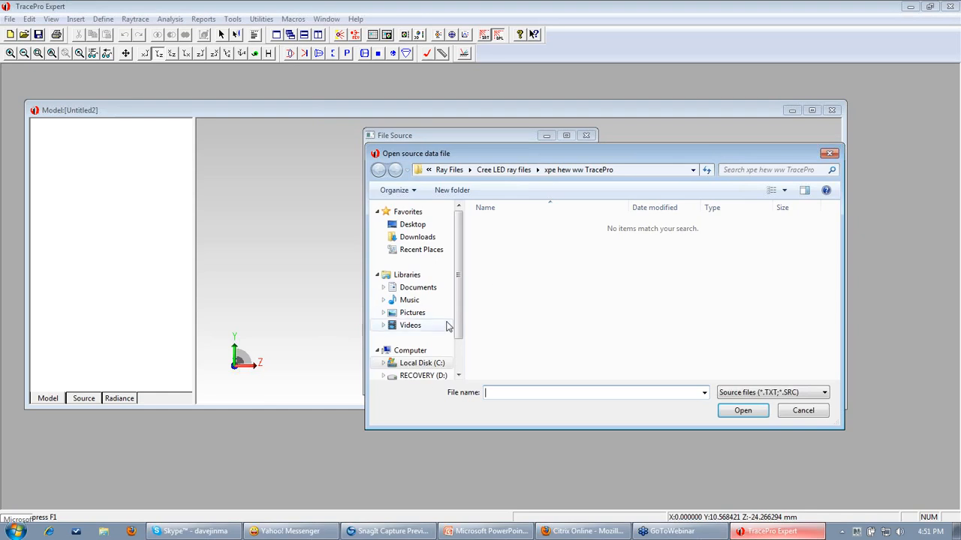
{"action": "left_click", "coordinate": [452, 170]}
{"action": "left_click_drag", "start_coordinate": [530, 151], "coordinate": [506, 144]}
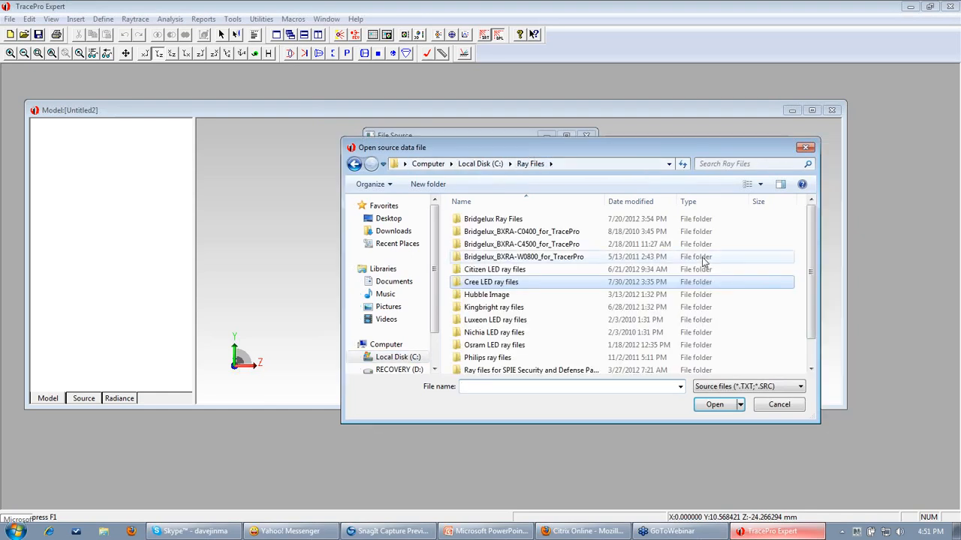
{"action": "left_click_drag", "start_coordinate": [810, 253], "coordinate": [813, 275]}
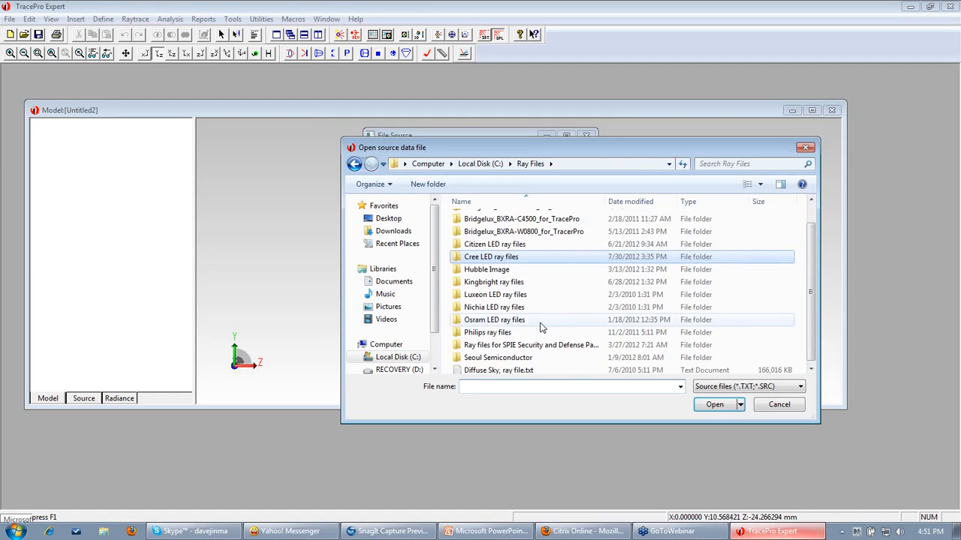
{"action": "double_click", "coordinate": [523, 325]}
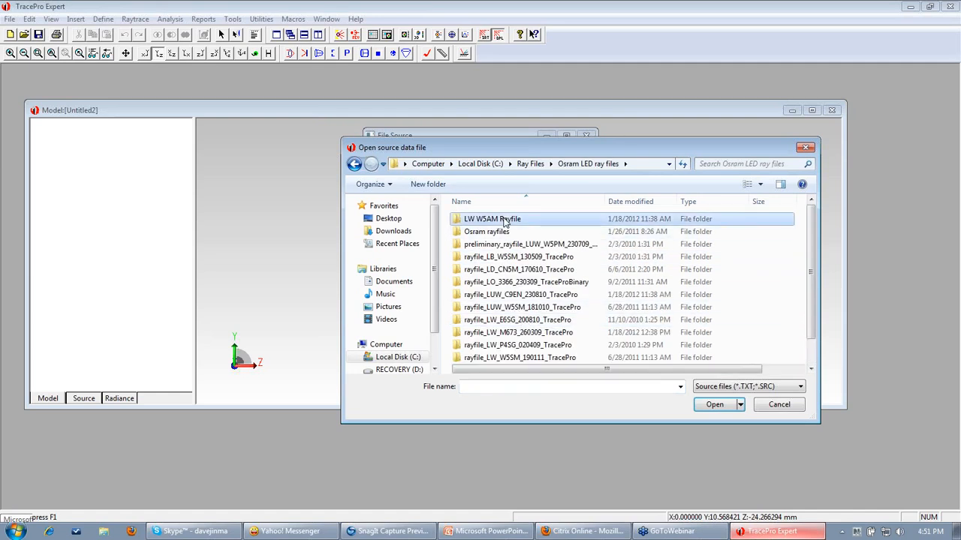
{"action": "double_click", "coordinate": [570, 221]}
{"action": "left_click", "coordinate": [810, 370]}
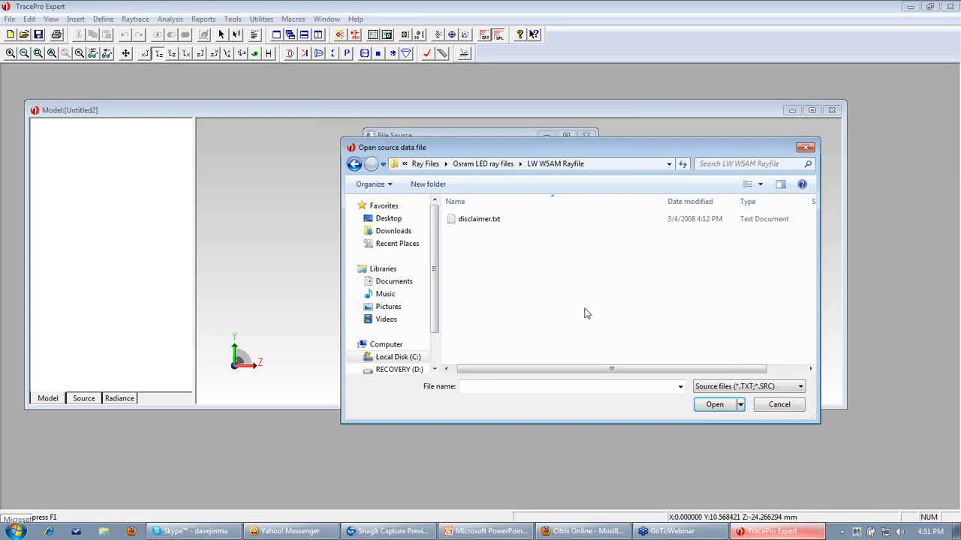
{"action": "left_click", "coordinate": [800, 387]}
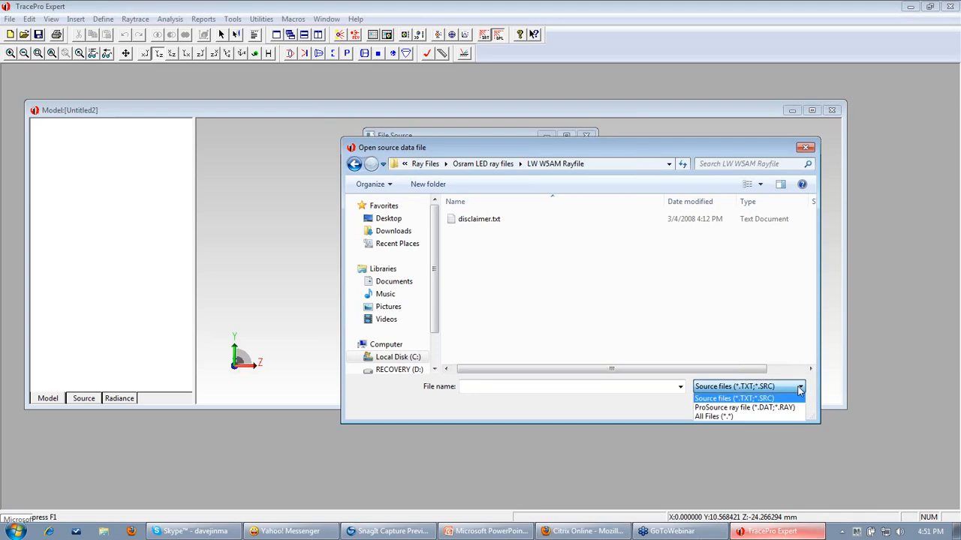
{"action": "left_click", "coordinate": [741, 415]}
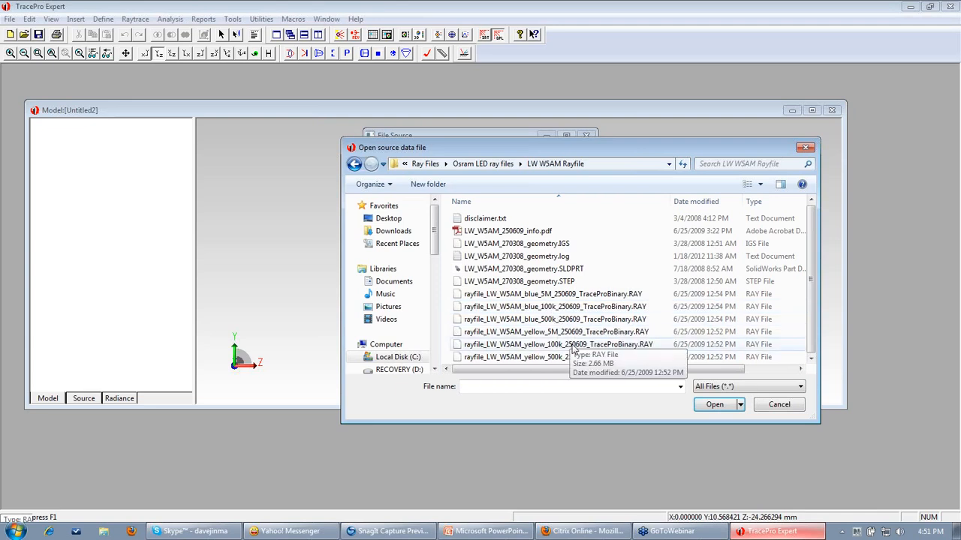
{"action": "left_click", "coordinate": [548, 308]}
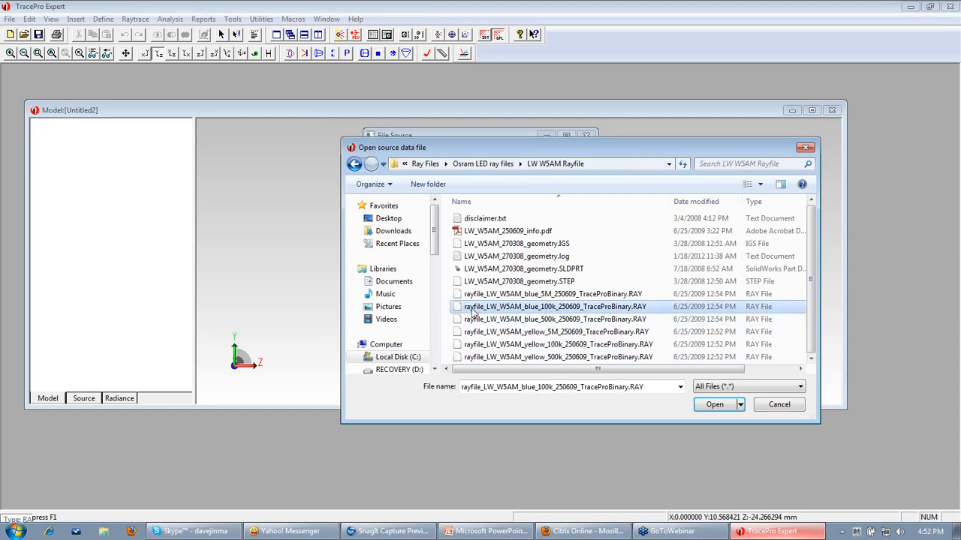
{"action": "left_click", "coordinate": [715, 405]}
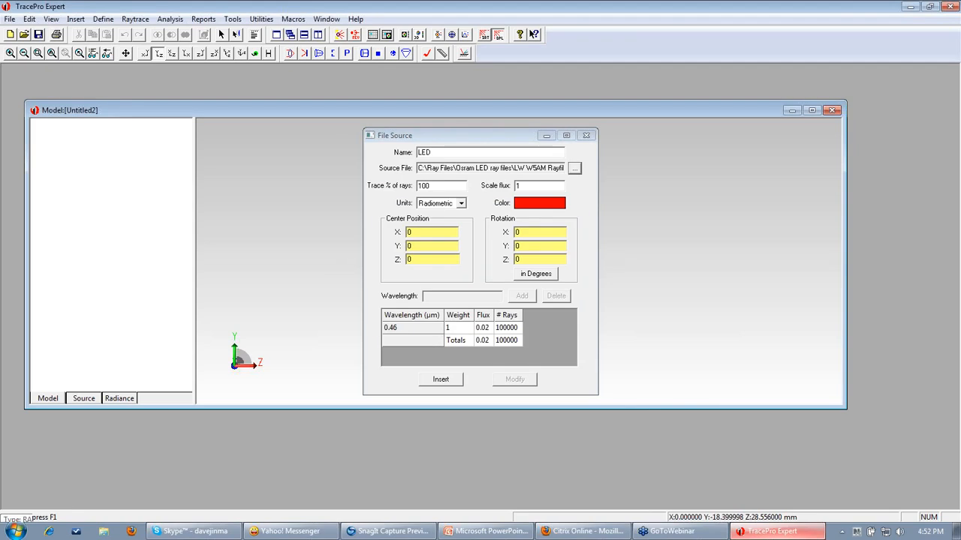
Insert the 0.46 µm LED file source into the model at the origin, then close the dialog.
{"action": "left_click_drag", "start_coordinate": [504, 135], "coordinate": [504, 118]}
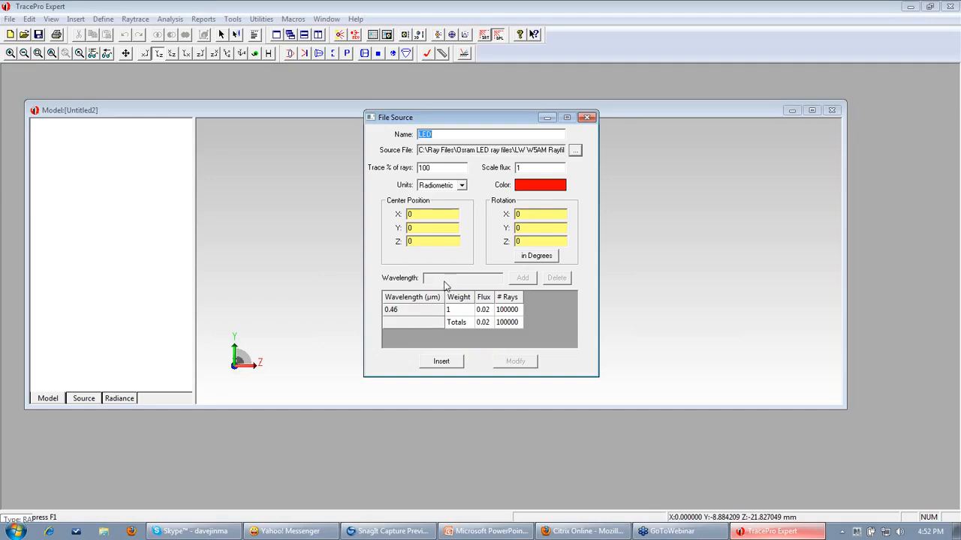
{"action": "left_click", "coordinate": [421, 314]}
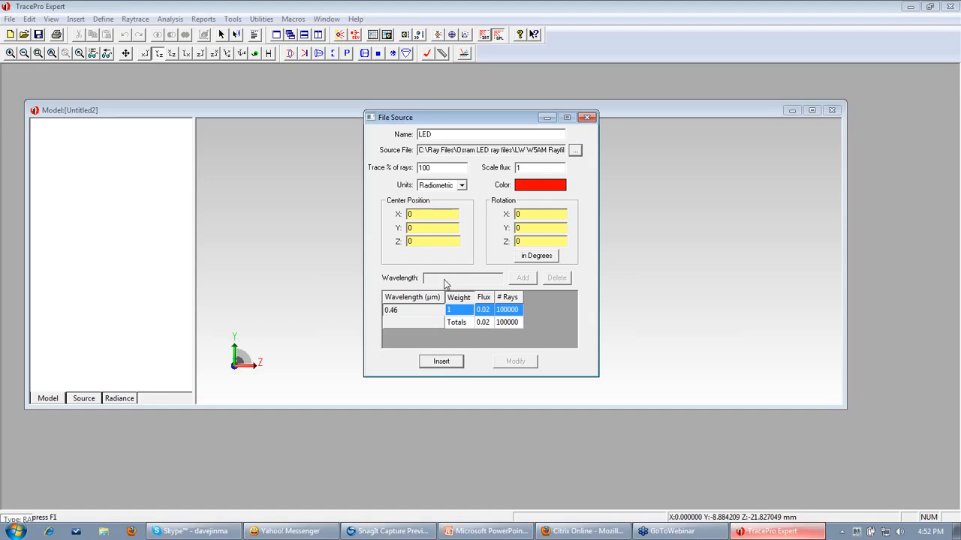
{"action": "left_click", "coordinate": [443, 362]}
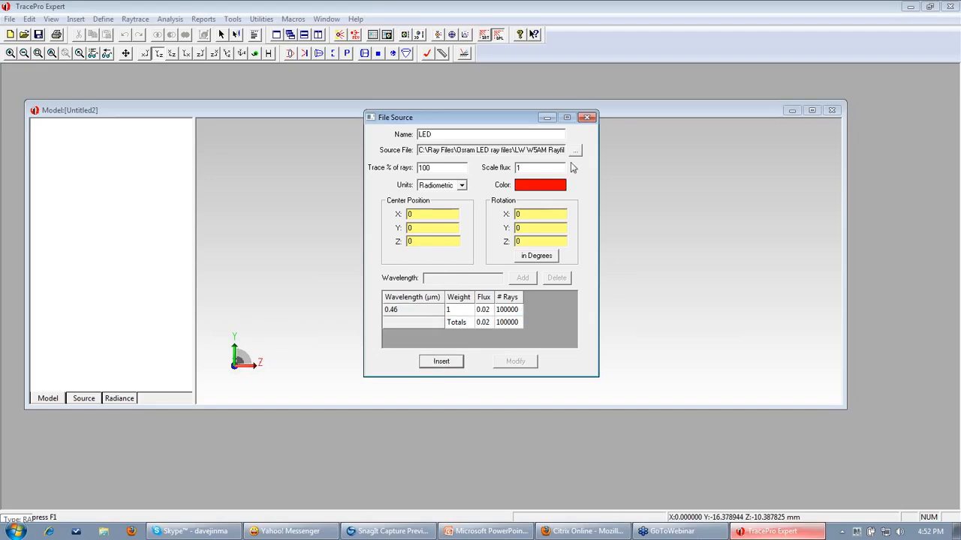
{"action": "left_click", "coordinate": [587, 117]}
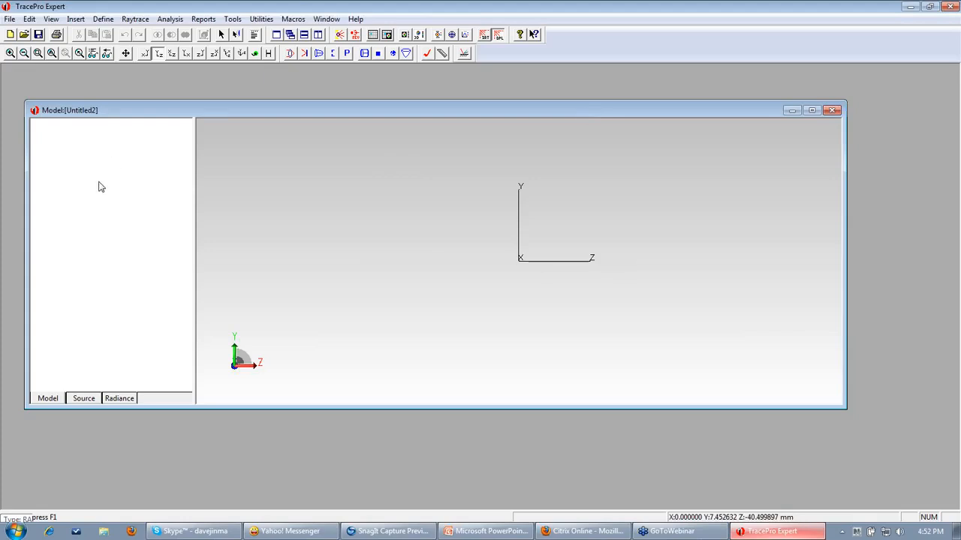
Select and check the LED source in the Source list to enable it.
{"action": "left_click", "coordinate": [84, 398]}
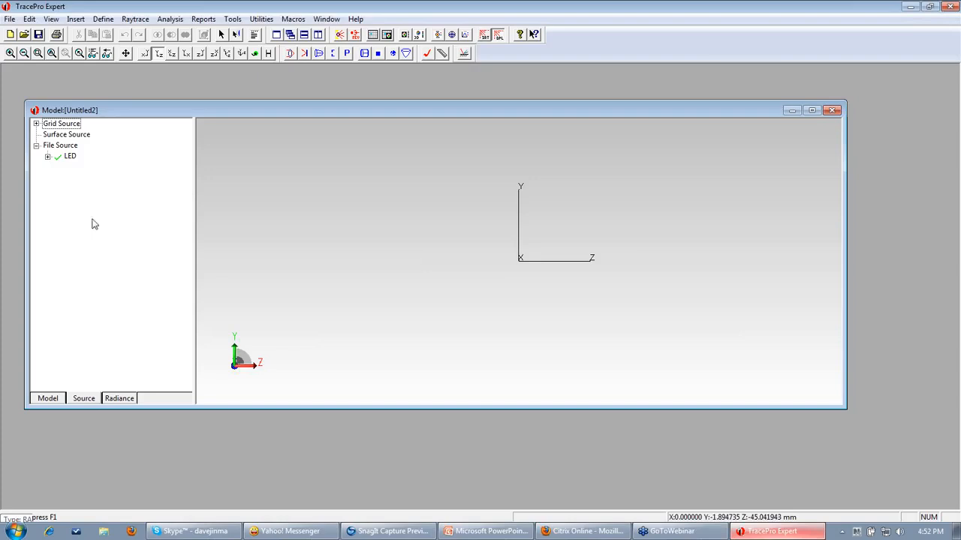
{"action": "left_click", "coordinate": [70, 158]}
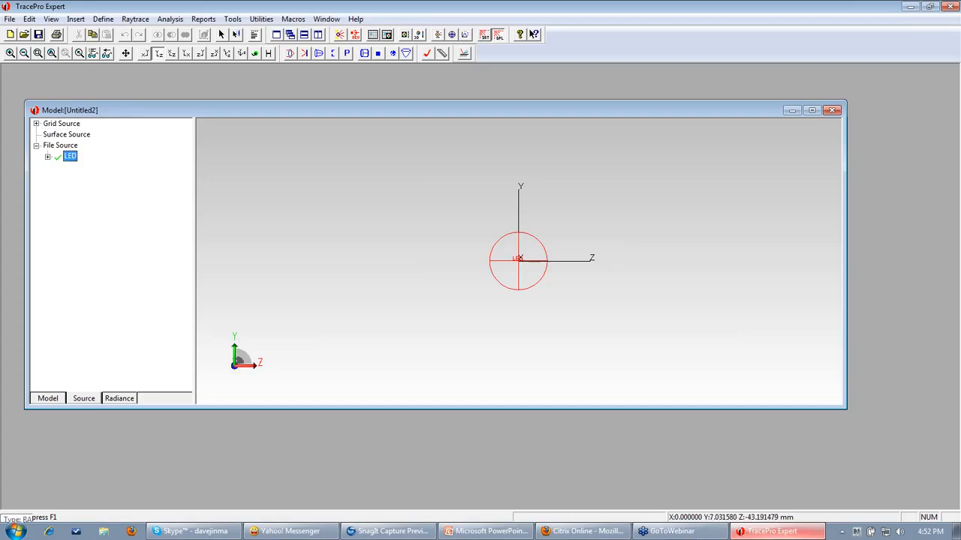
{"action": "left_click", "coordinate": [57, 157]}
Switch to the Y-Z side view and trace the LED source's rays.
{"action": "left_click", "coordinate": [255, 53]}
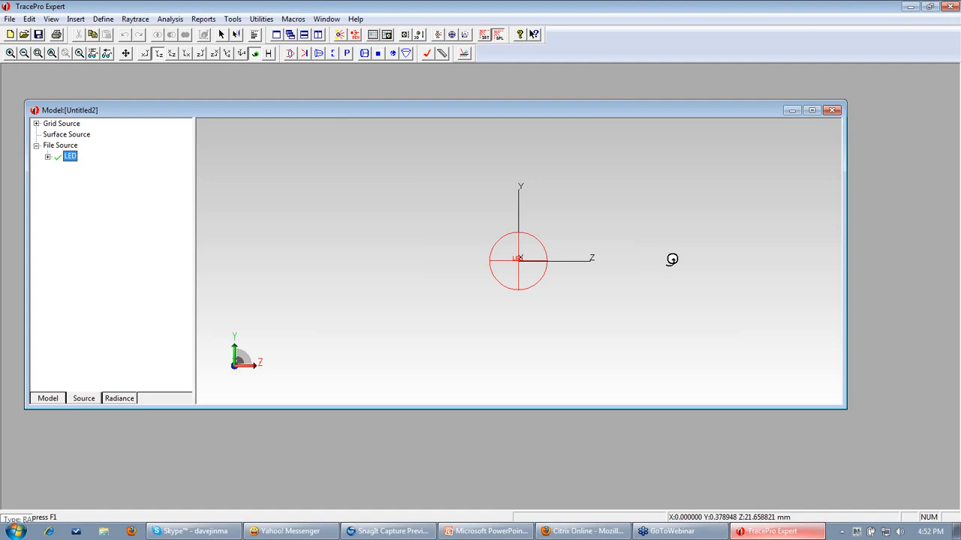
{"action": "left_click_drag", "start_coordinate": [670, 260], "coordinate": [593, 293]}
{"action": "scroll", "coordinate": [552, 286], "scroll_direction": "up", "scroll_amount": 5}
{"action": "left_click", "coordinate": [159, 53]}
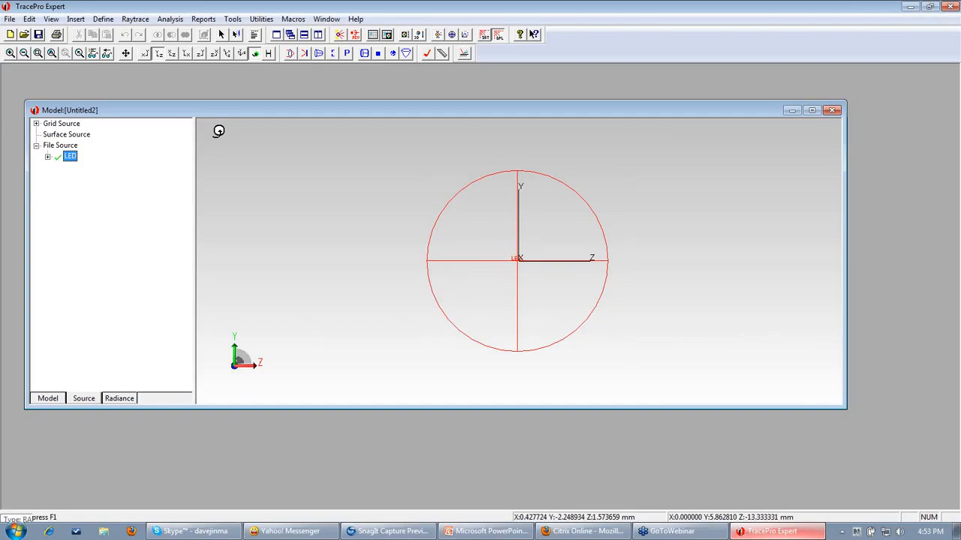
{"action": "scroll", "coordinate": [412, 237], "scroll_direction": "down", "scroll_amount": 3}
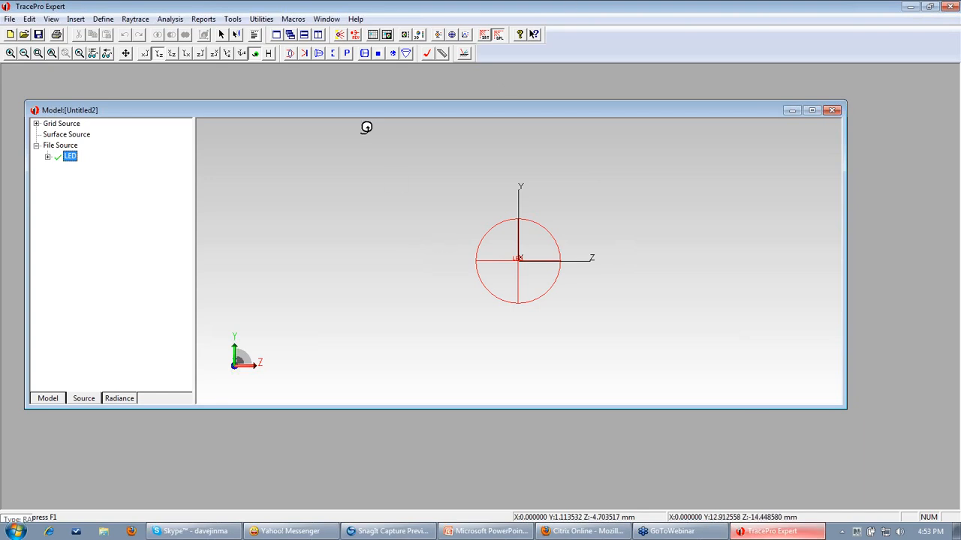
{"action": "left_click", "coordinate": [338, 39]}
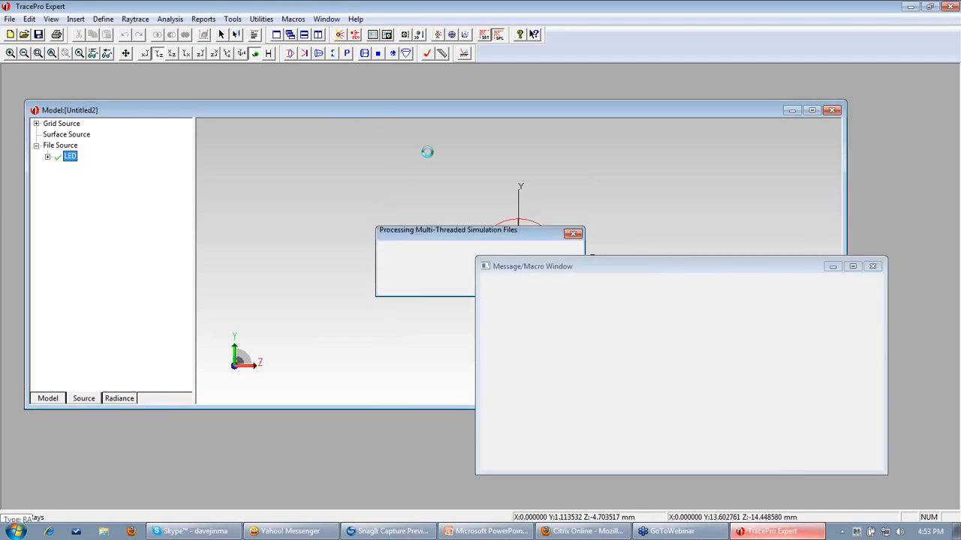
Dismiss the warning, rotate to the ray fan, then run the PowerPoint slide show to its end.
{"action": "left_click", "coordinate": [872, 267]}
{"action": "left_click_drag", "start_coordinate": [592, 273], "coordinate": [665, 244]}
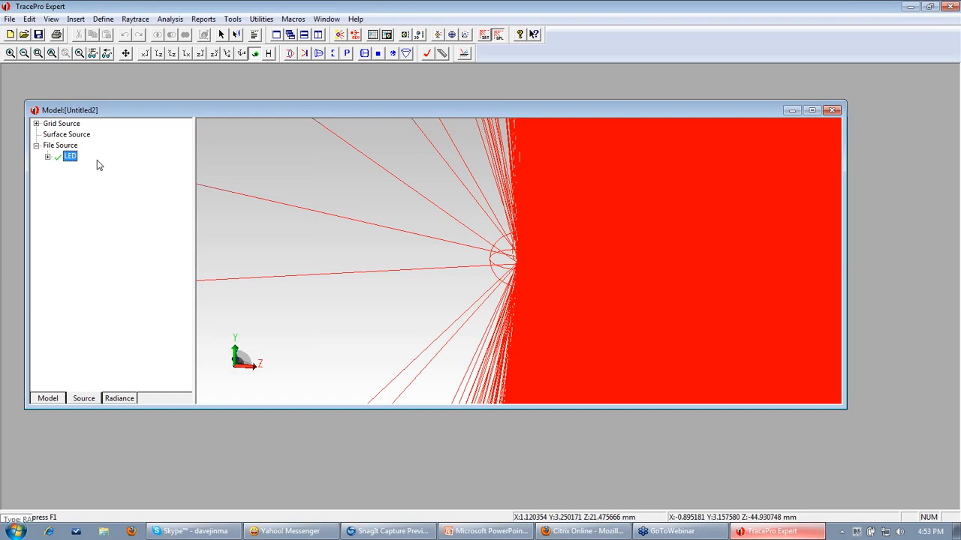
{"action": "left_click", "coordinate": [489, 531]}
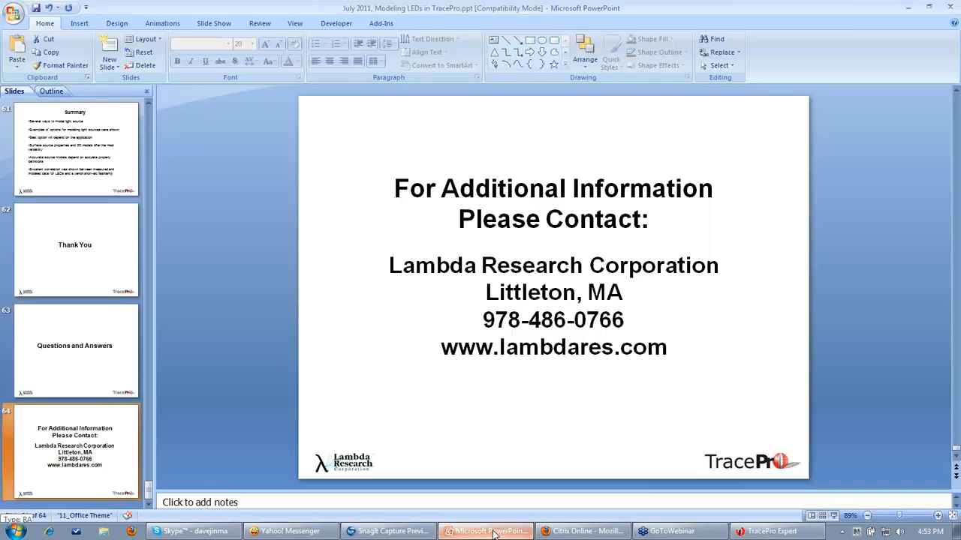
{"action": "left_click", "coordinate": [833, 516]}
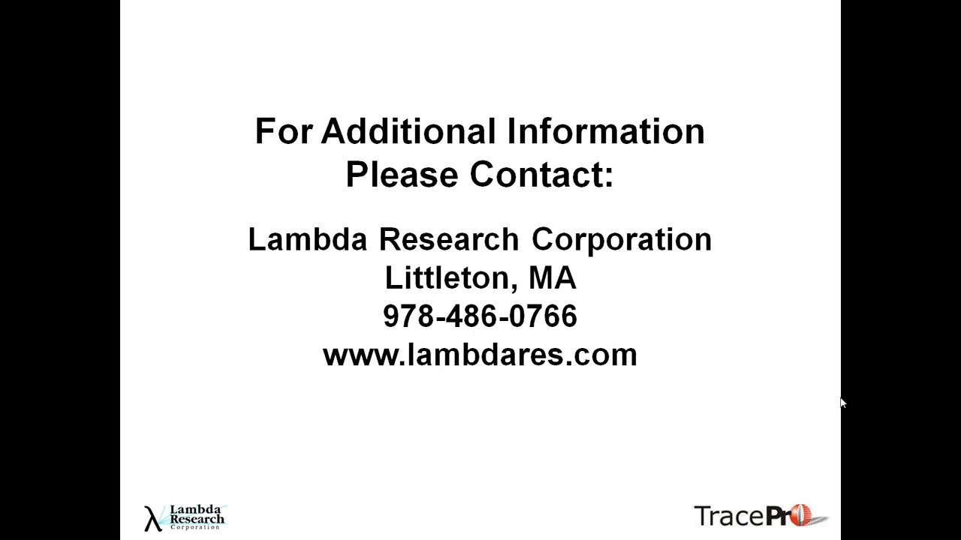
{"action": "key", "text": "b"}
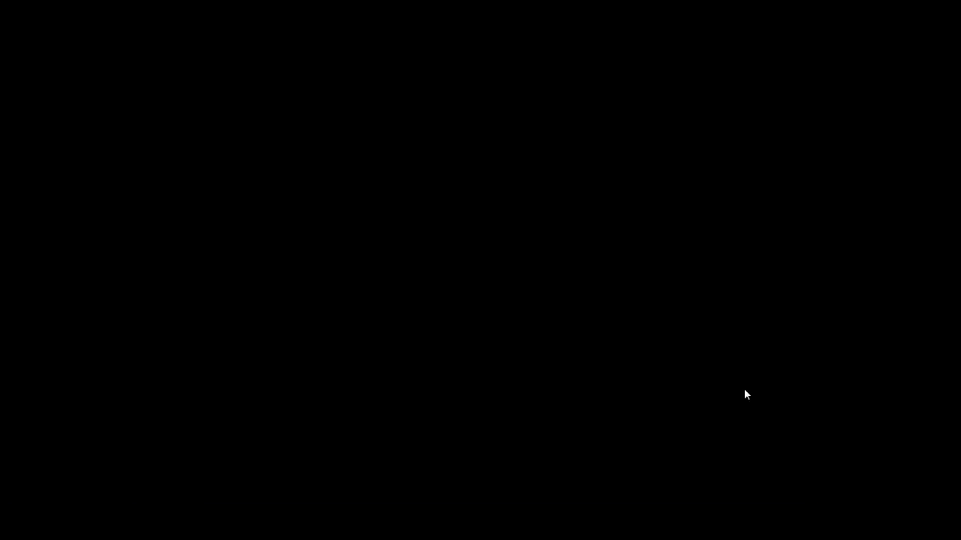
{"action": "key", "text": "Escape"}
Return to TracePro and open the LED file source's definition from the Define menu.
{"action": "left_click", "coordinate": [772, 532]}
{"action": "right_click", "coordinate": [587, 259]}
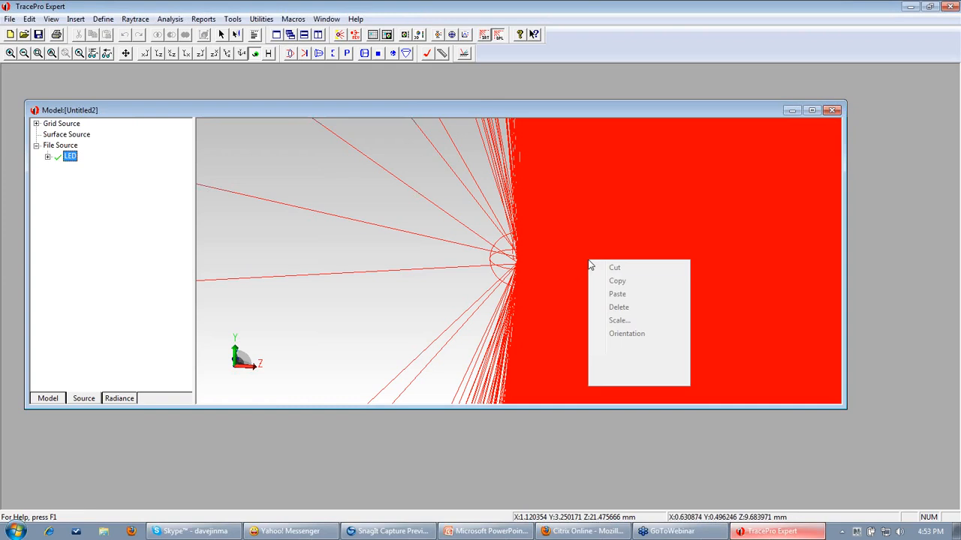
{"action": "left_click", "coordinate": [730, 276]}
{"action": "left_click", "coordinate": [169, 19]}
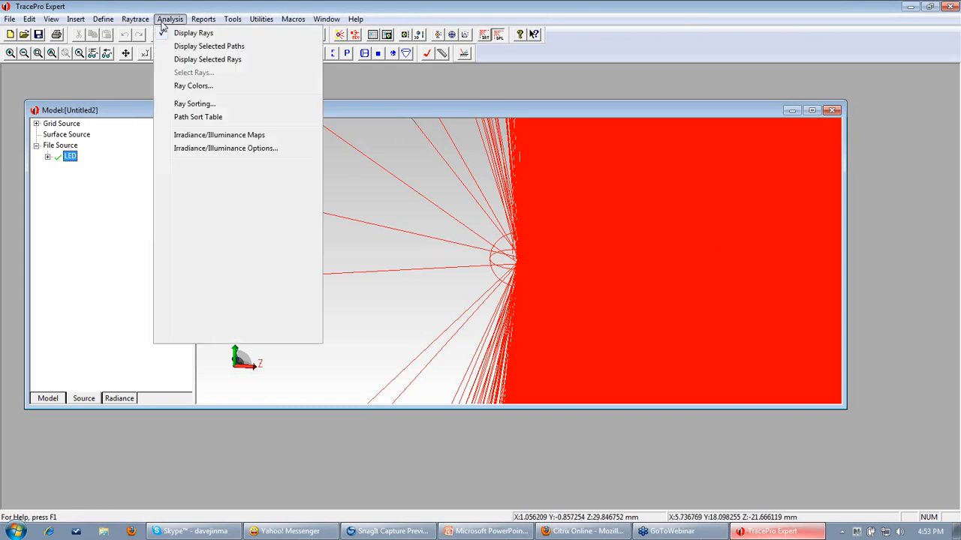
{"action": "left_click", "coordinate": [392, 111]}
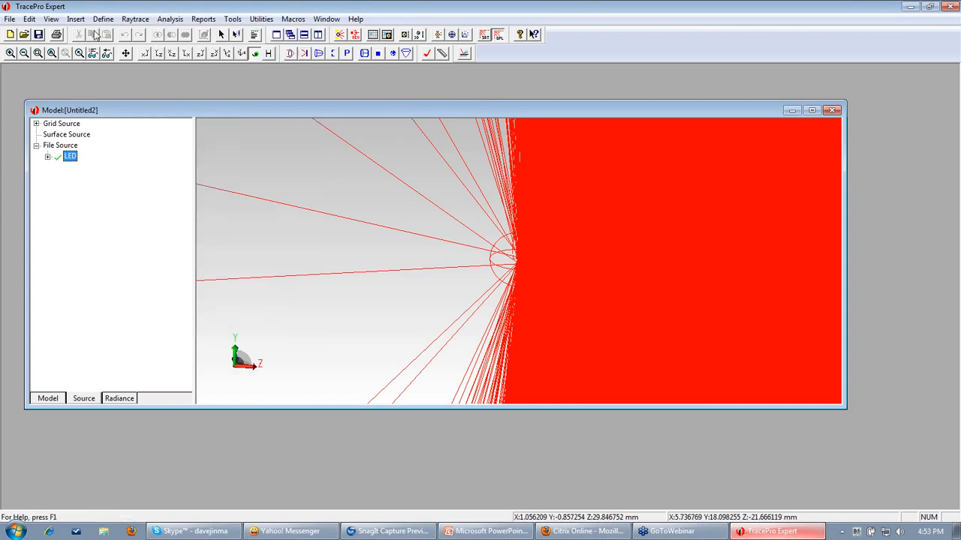
{"action": "left_click", "coordinate": [100, 20]}
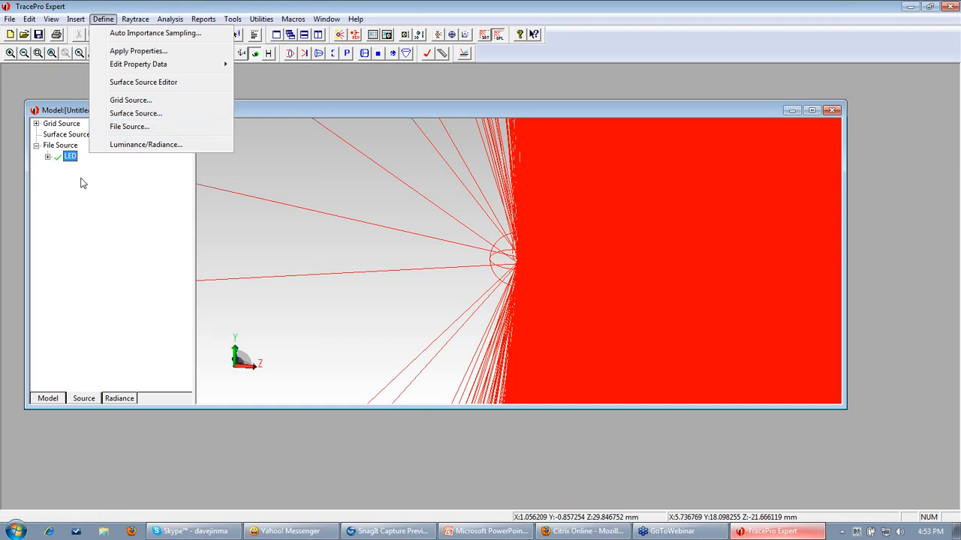
{"action": "double_click", "coordinate": [69, 158]}
Change the LED source units to Photometric, apply with Modify, and retrace the rays.
{"action": "left_click", "coordinate": [462, 203]}
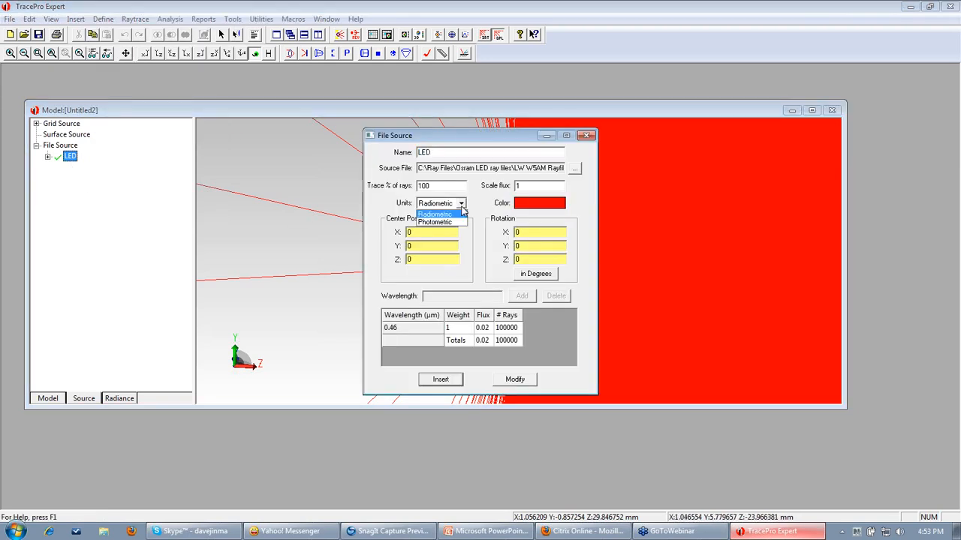
{"action": "left_click", "coordinate": [446, 224]}
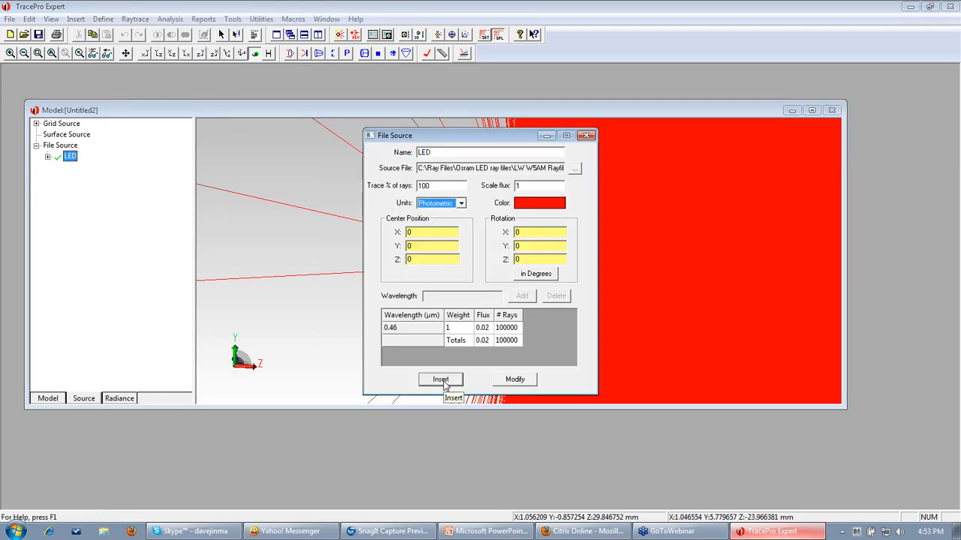
{"action": "left_click", "coordinate": [524, 384]}
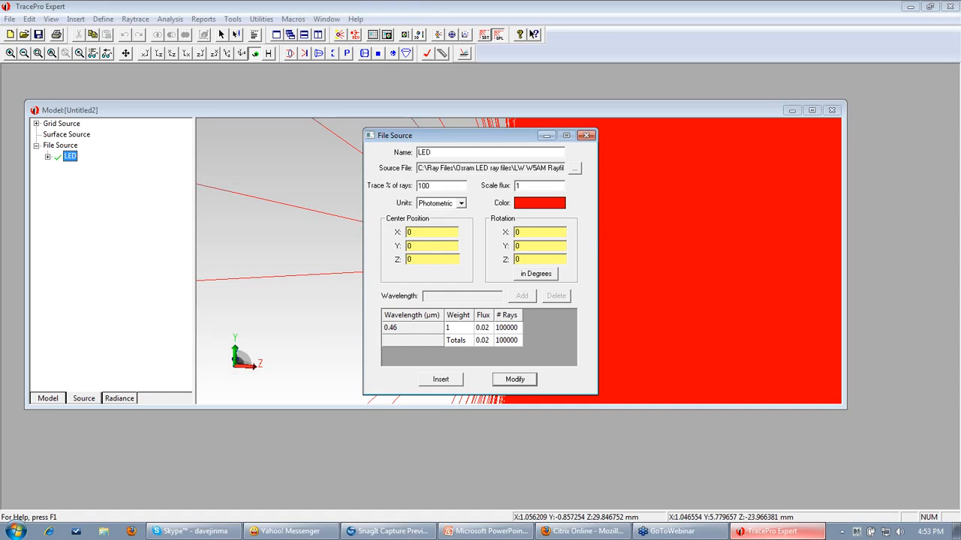
{"action": "left_click", "coordinate": [587, 135]}
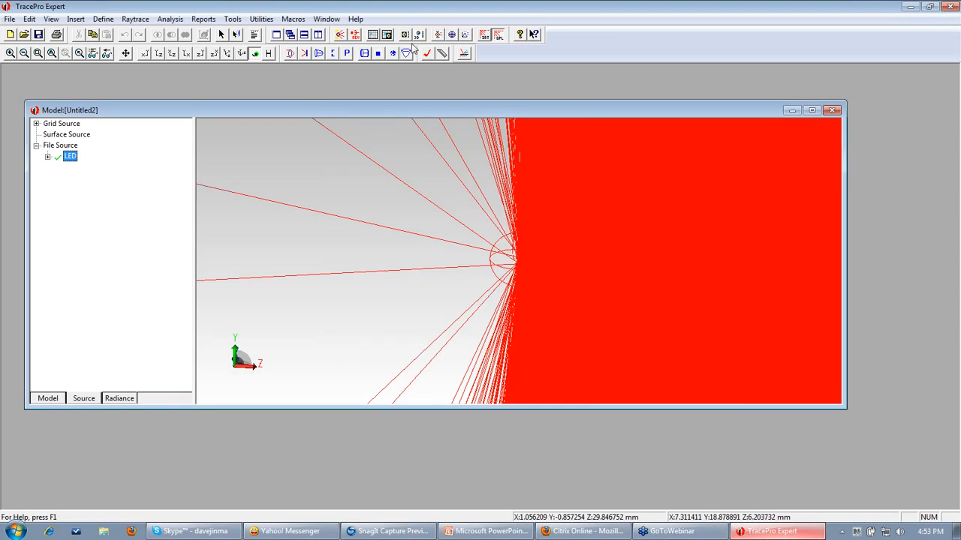
{"action": "left_click", "coordinate": [340, 35]}
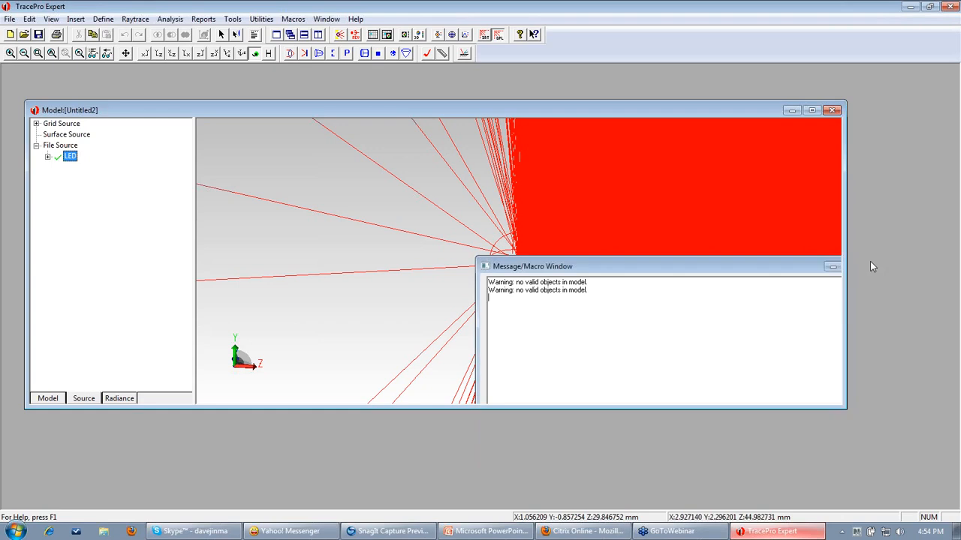
Dismiss the warning and display the Polar Iso-Candela plot.
{"action": "left_click", "coordinate": [872, 265]}
{"action": "left_click", "coordinate": [170, 18]}
{"action": "mouse_move", "coordinate": [204, 229]}
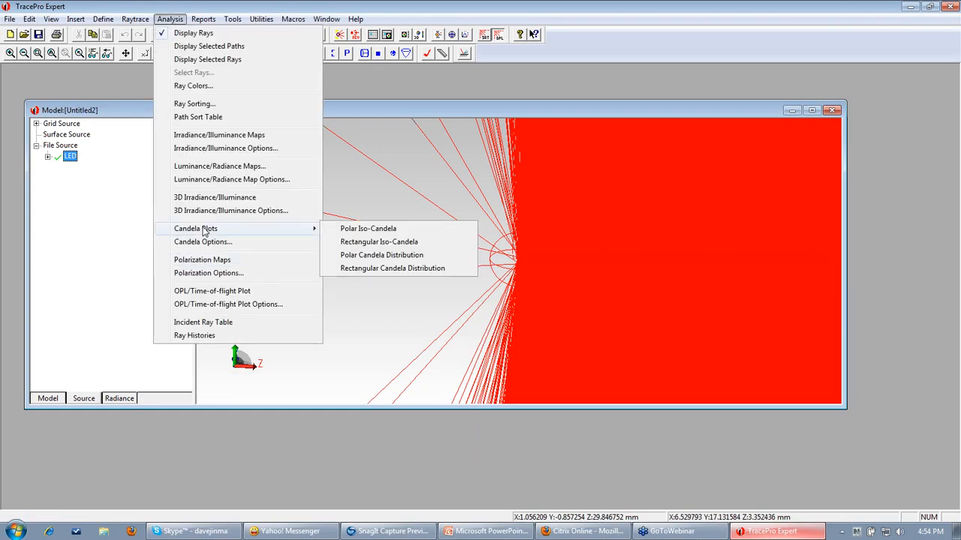
{"action": "left_click", "coordinate": [398, 231]}
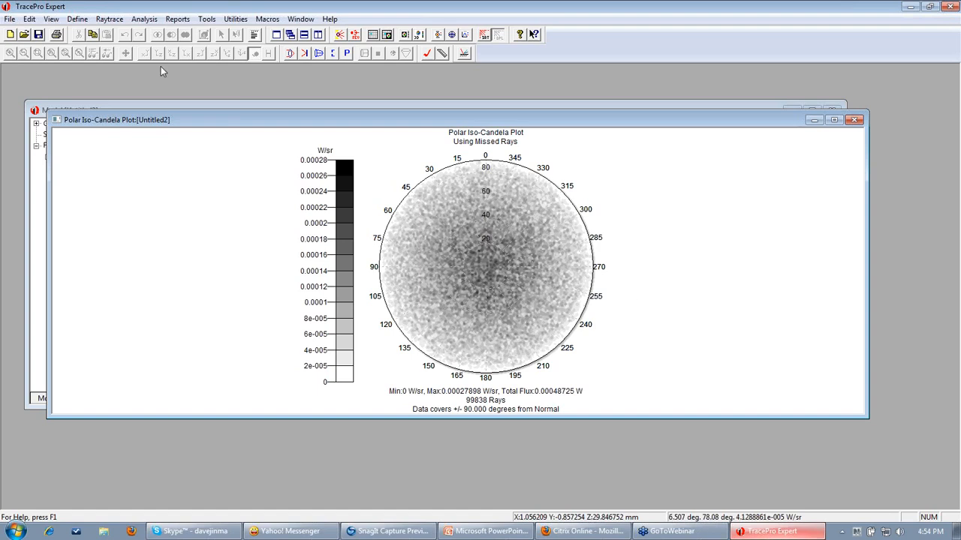
Set the Raytrace Options analysis units to Photometric and apply them.
{"action": "left_click", "coordinate": [111, 18]}
{"action": "left_click", "coordinate": [128, 72]}
{"action": "left_click", "coordinate": [507, 181]}
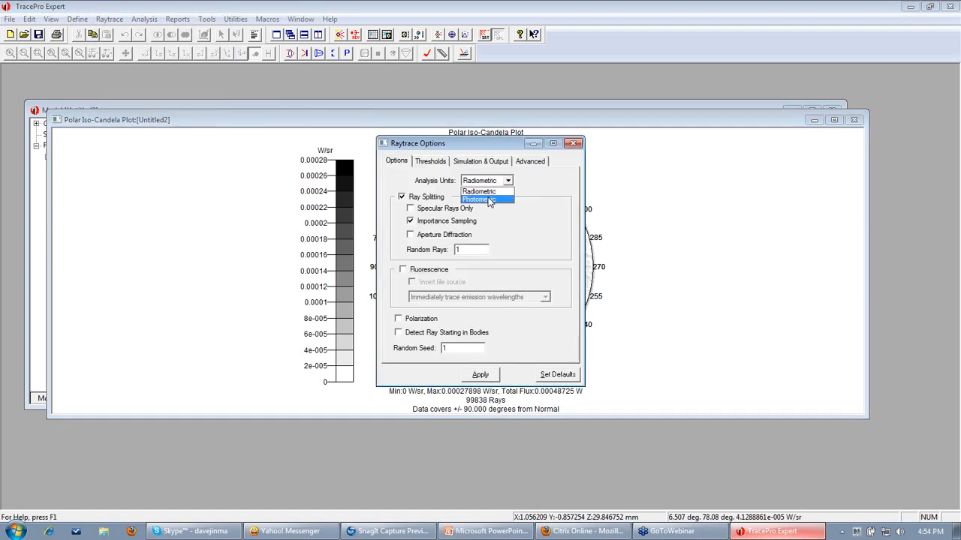
{"action": "left_click", "coordinate": [480, 199]}
{"action": "left_click", "coordinate": [488, 373]}
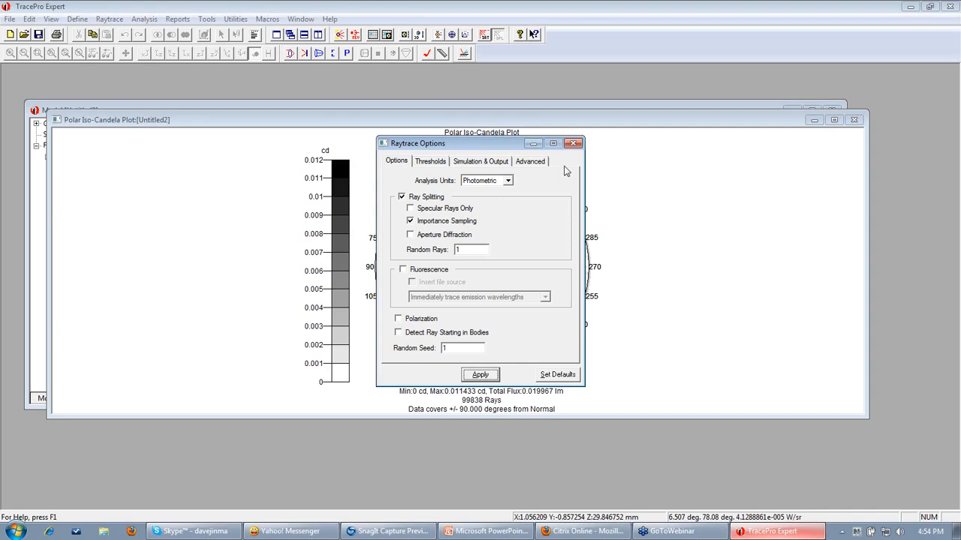
{"action": "left_click", "coordinate": [573, 143]}
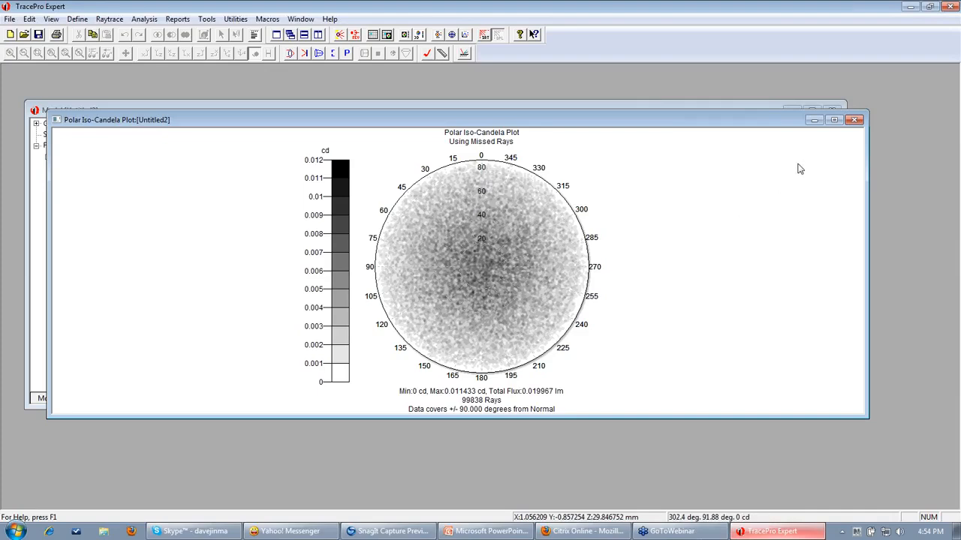
Close the plot and present the contact slide full screen in PowerPoint.
{"action": "left_click", "coordinate": [856, 121]}
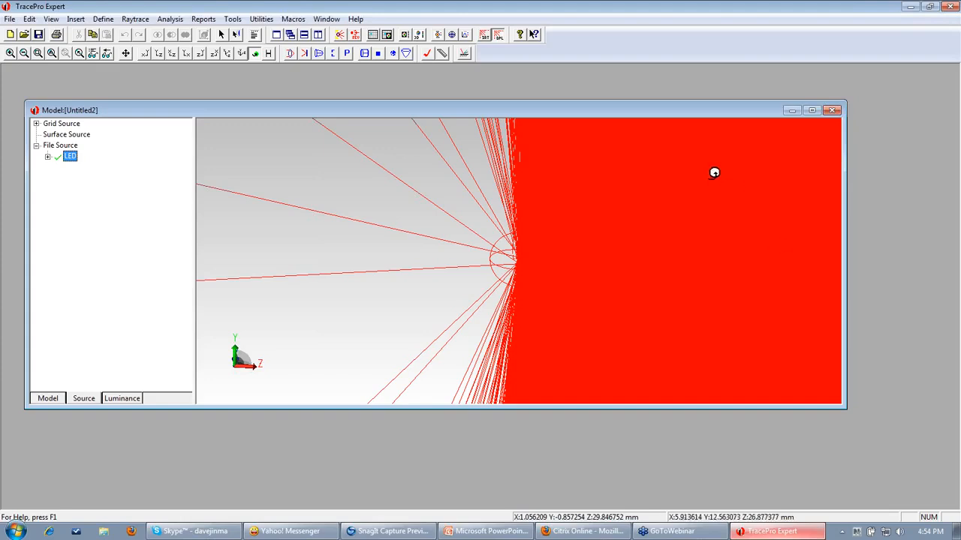
{"action": "left_click", "coordinate": [490, 531]}
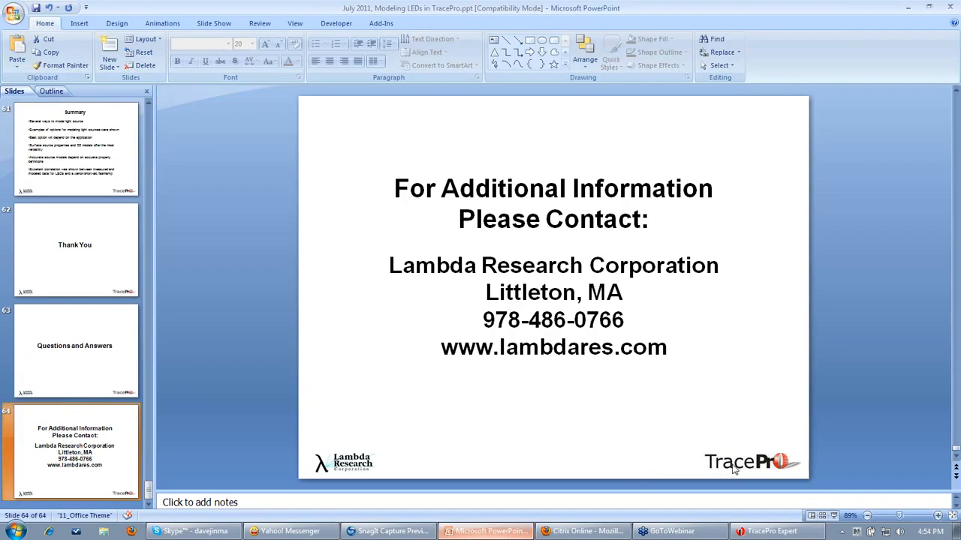
{"action": "left_click", "coordinate": [836, 516]}
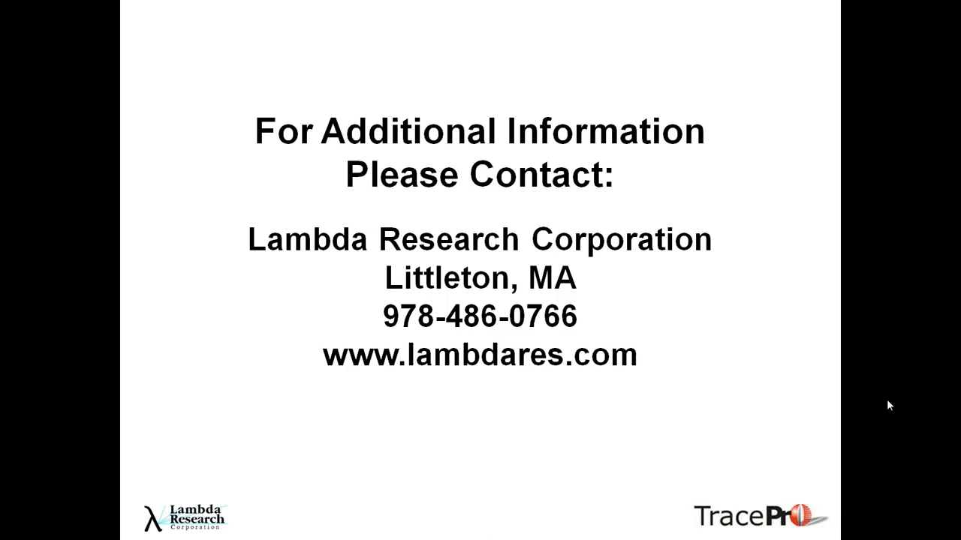